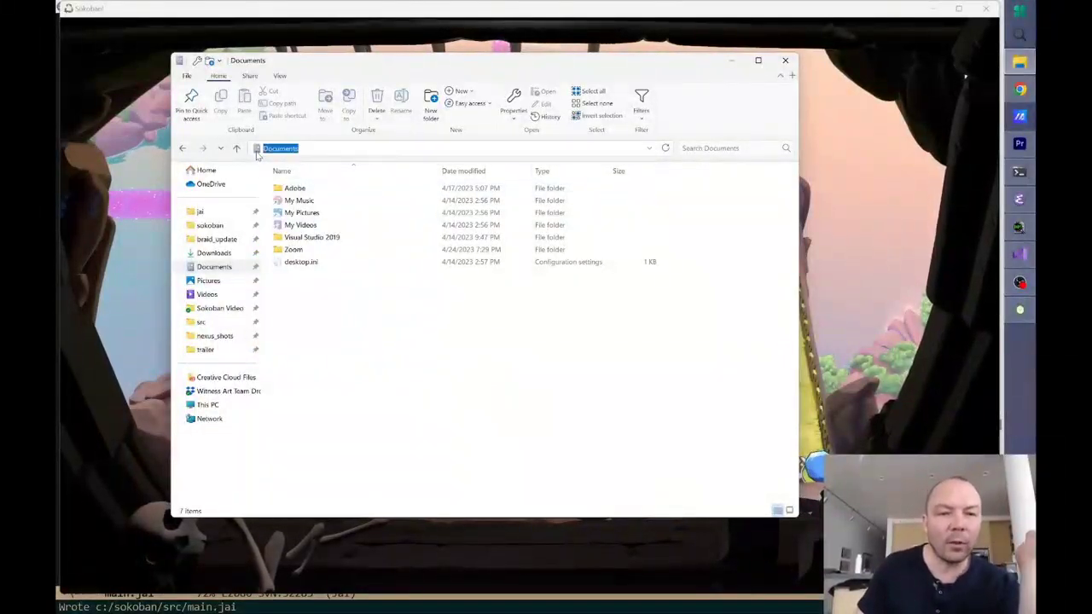
Attempt the My Videos and My Pictures links, dismissing each 'Access is denied' error.
{"action": "left_click", "coordinate": [373, 354]}
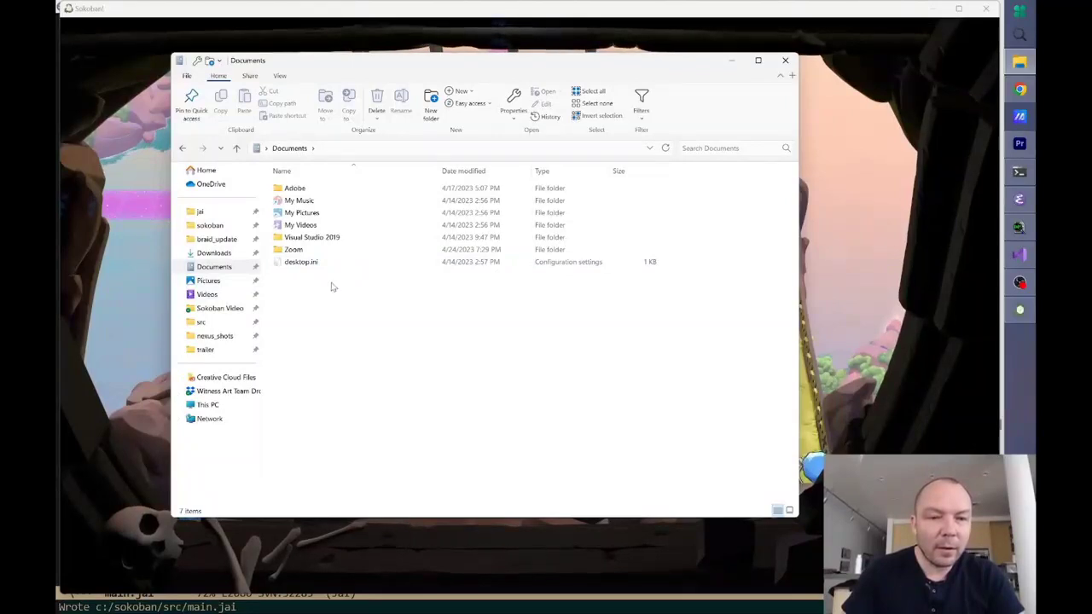
{"action": "double_click", "coordinate": [300, 225]}
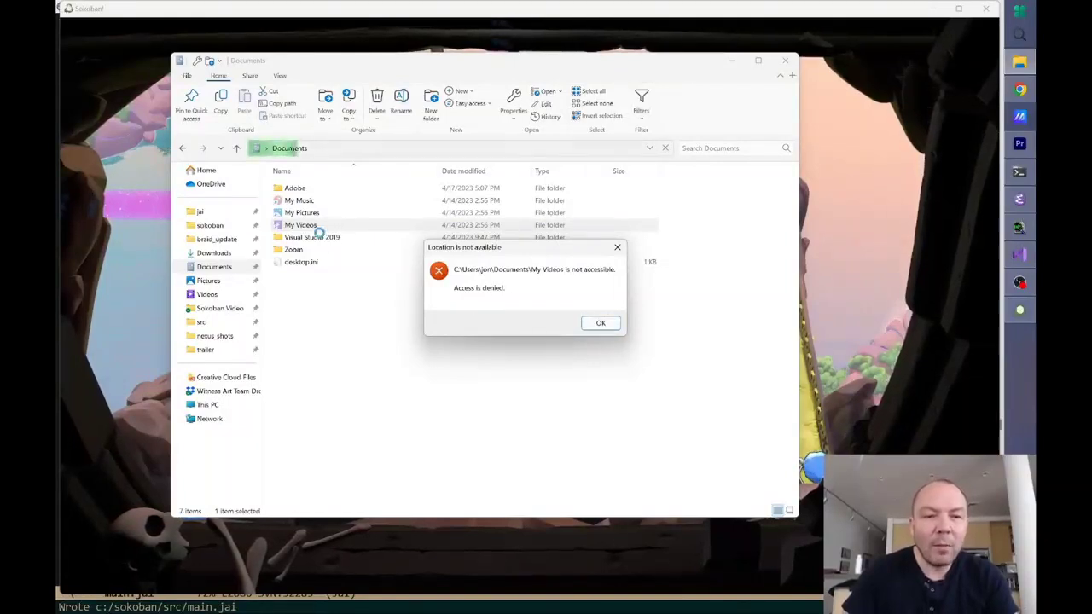
{"action": "left_click", "coordinate": [601, 322]}
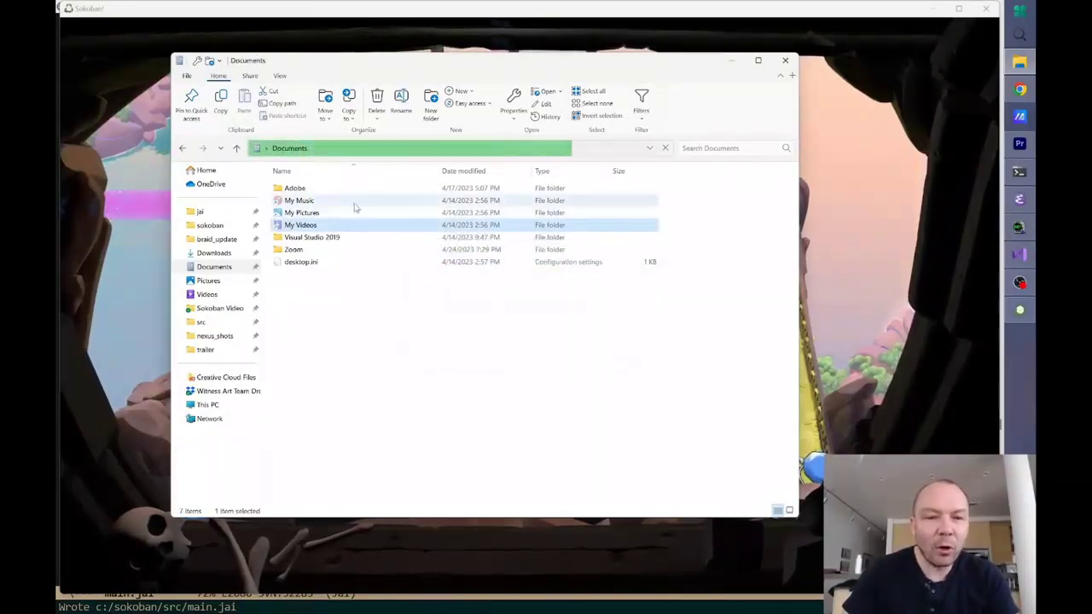
{"action": "double_click", "coordinate": [300, 212]}
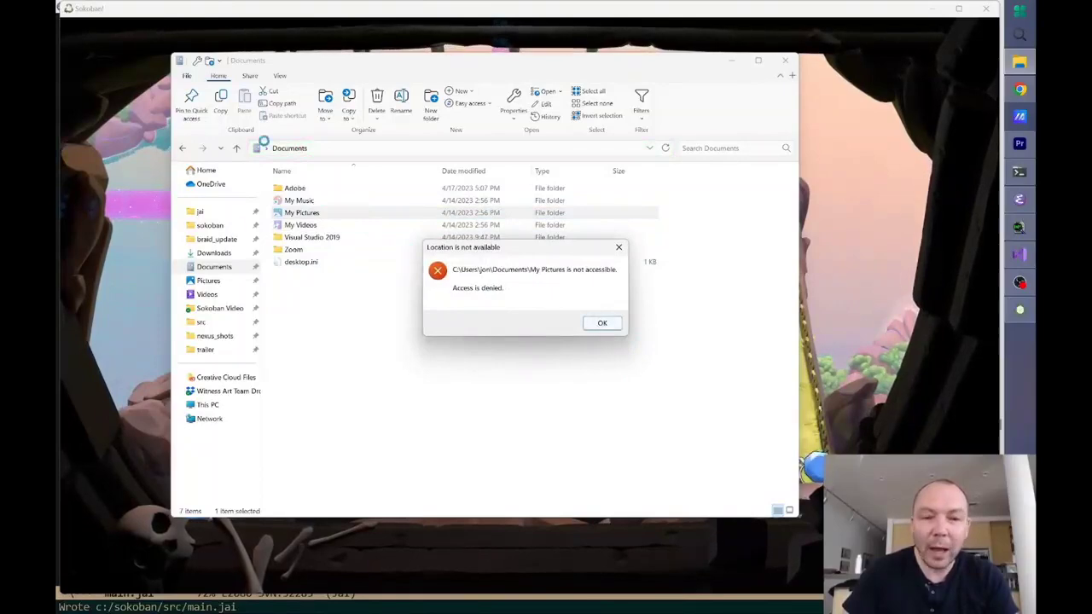
{"action": "left_click", "coordinate": [602, 323]}
Select Pictures in the navigation pane to list Camera Roll, Saved Pictures and Screenshots.
{"action": "left_click", "coordinate": [209, 281]}
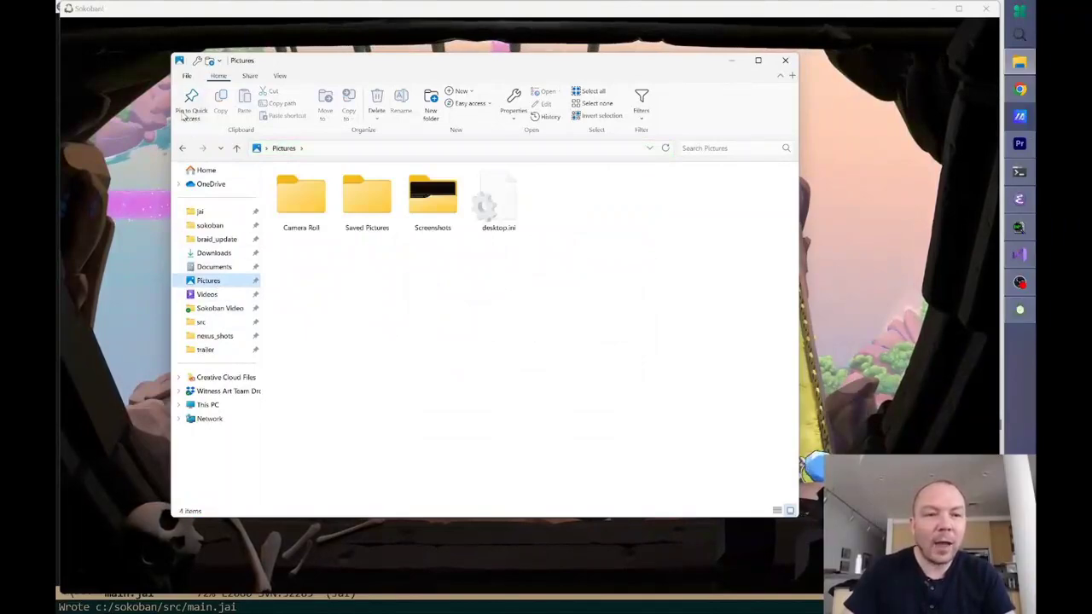
{"action": "left_click", "coordinate": [182, 147]}
{"action": "left_click", "coordinate": [213, 281]}
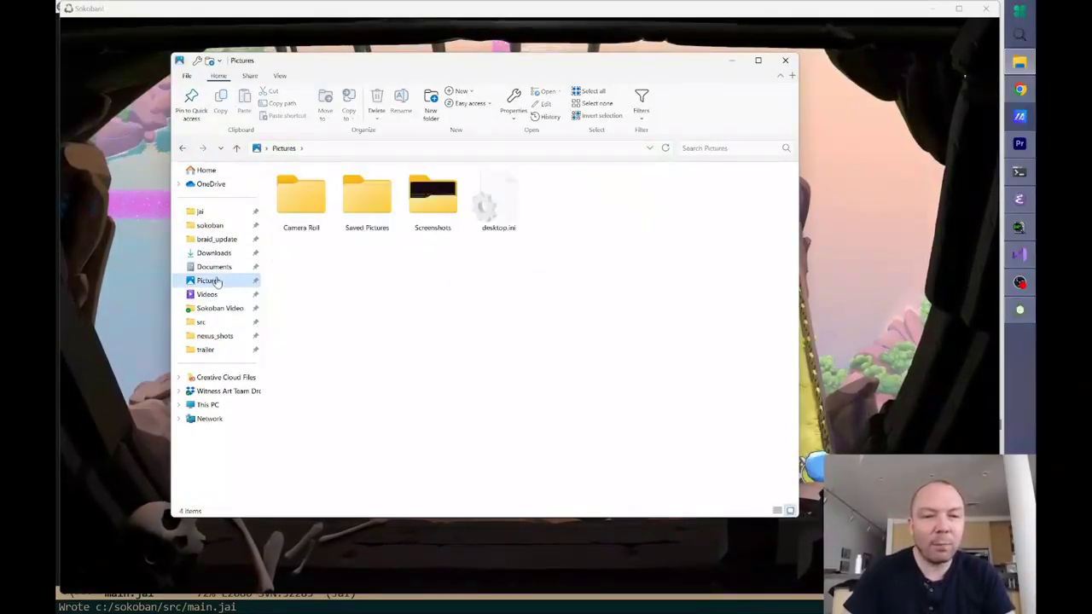